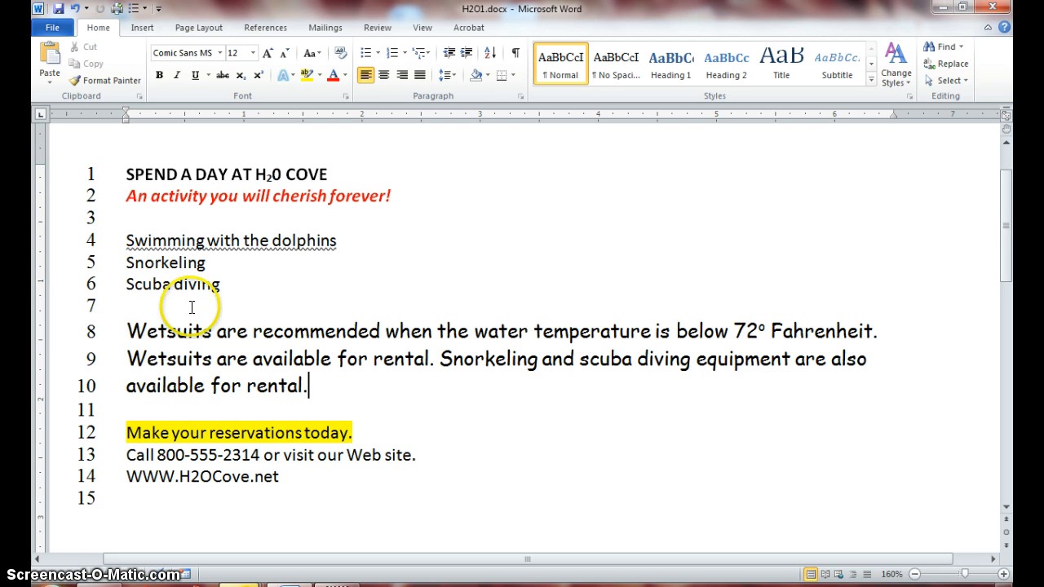
- Save a copy of the document as H2O2 in the Lesson 13 folder
{"action": "left_click", "coordinate": [52, 31]}
{"action": "left_click", "coordinate": [62, 74]}
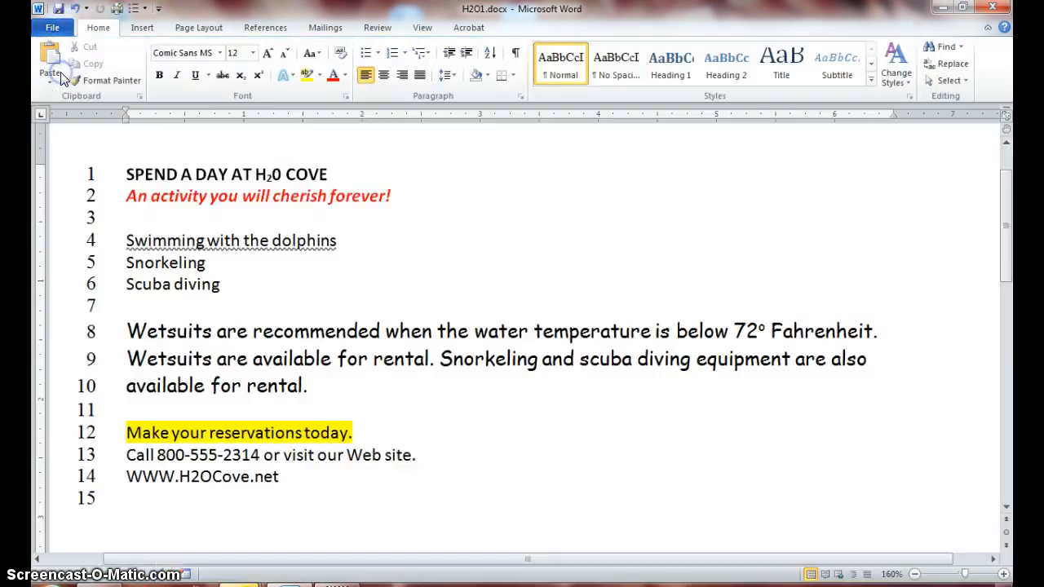
{"action": "key", "text": "End"}
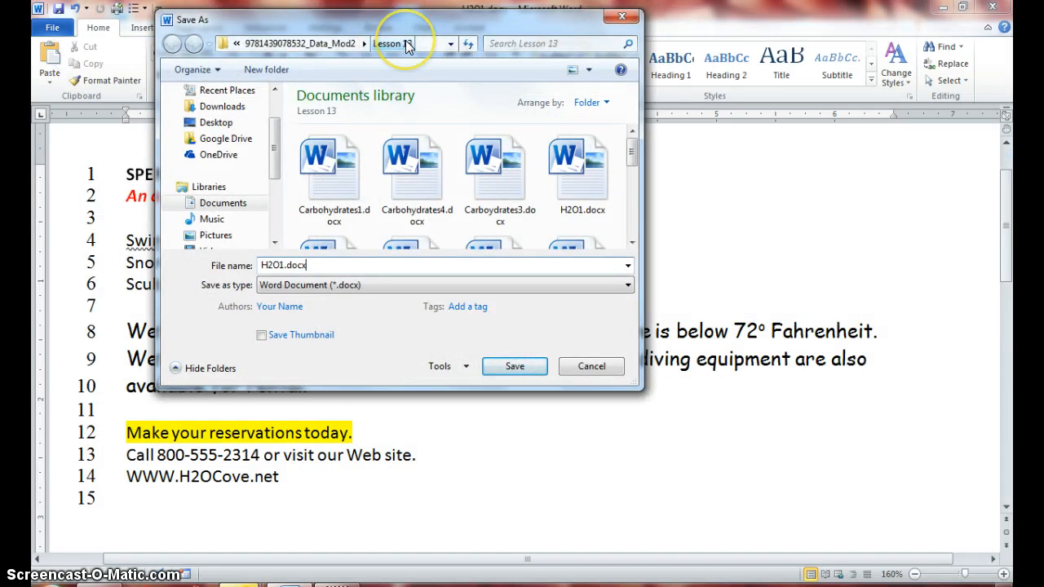
{"action": "key", "text": "BackSpace"}
{"action": "key", "text": "BackSpace"}
{"action": "key", "text": "BackSpace"}
{"action": "key", "text": "BackSpace"}
{"action": "key", "text": "BackSpace"}
{"action": "key", "text": "BackSpace"}
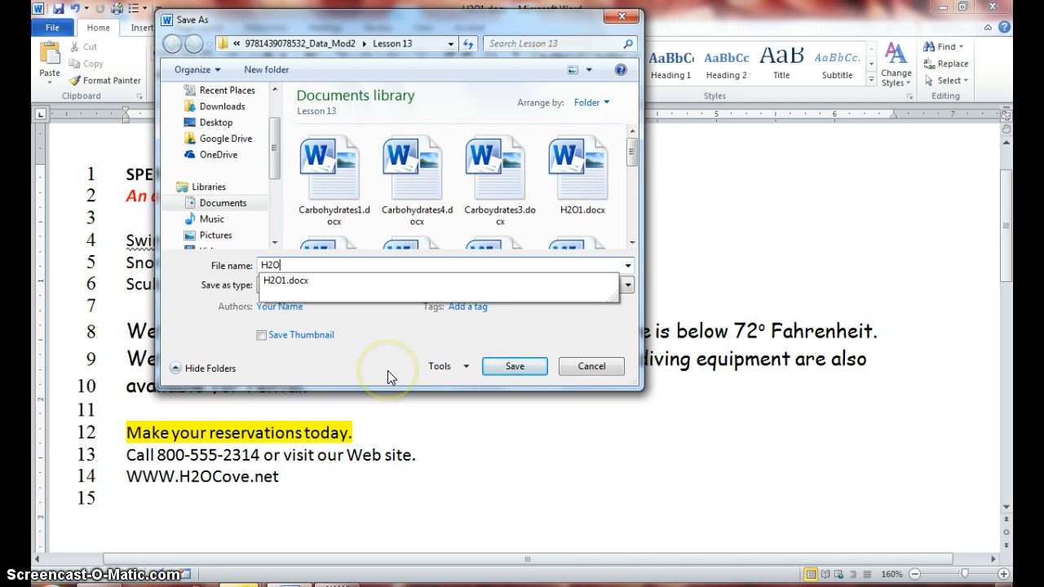
{"action": "type", "text": "2"}
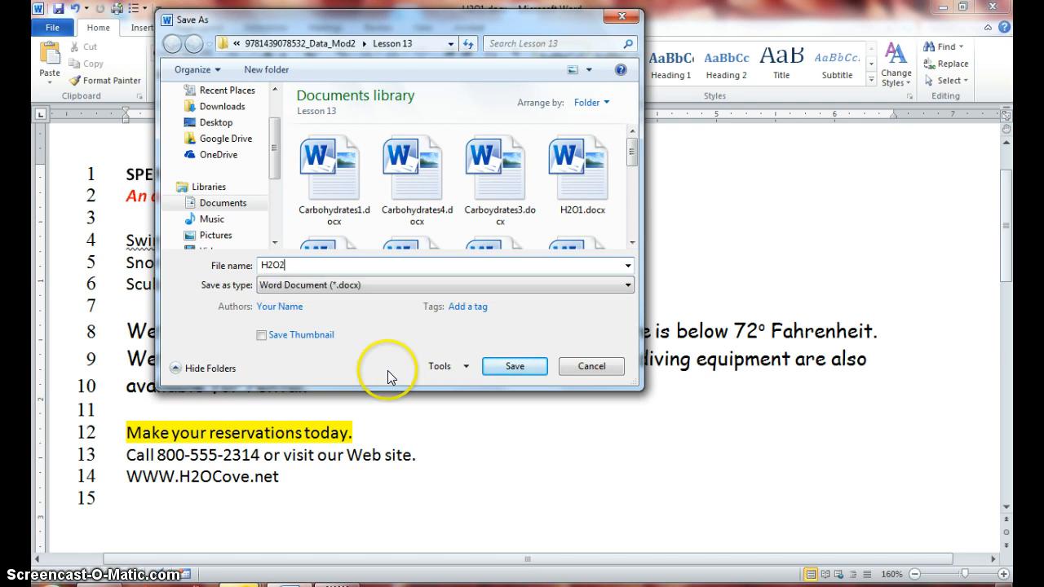
{"action": "left_click", "coordinate": [512, 368]}
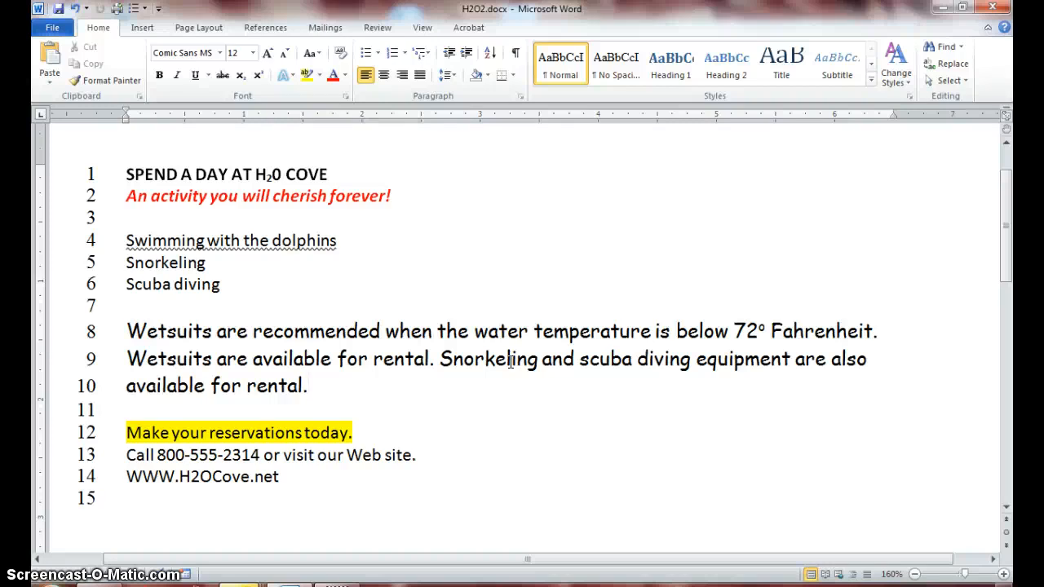
- Select the whole document and set its line spacing to 2.0
{"action": "key", "text": "ctrl+a"}
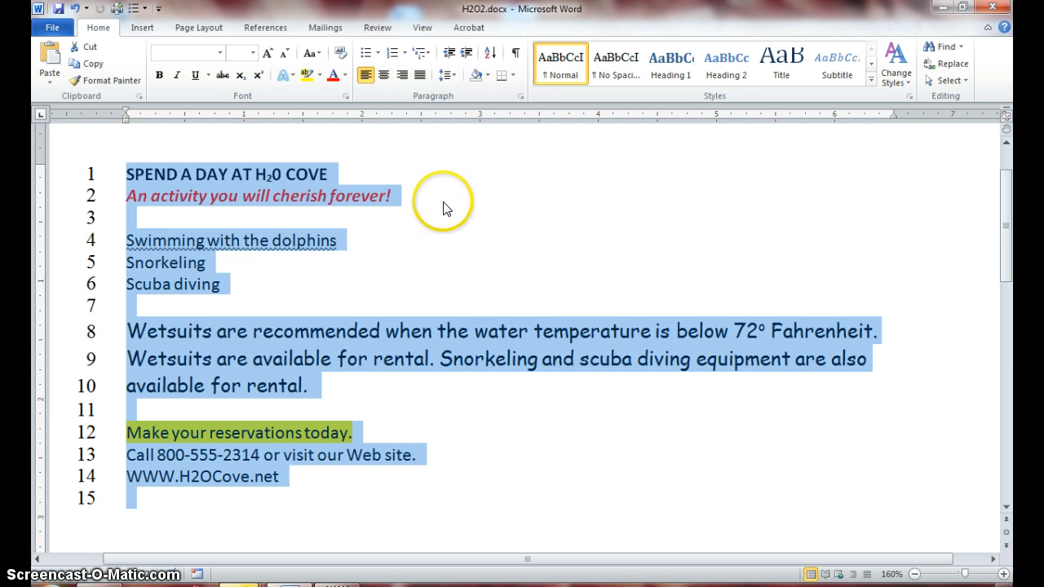
{"action": "left_click", "coordinate": [446, 77]}
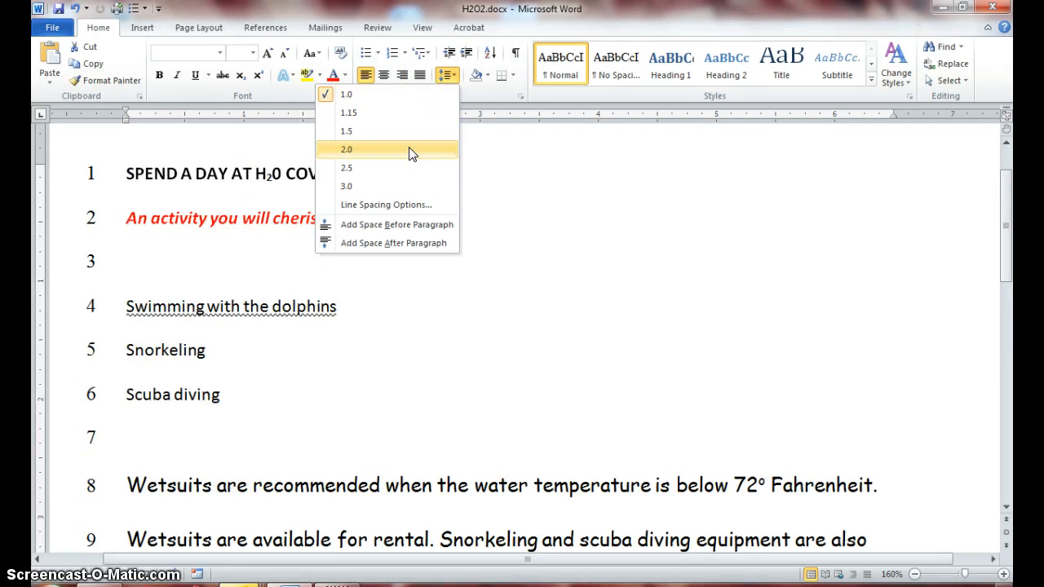
{"action": "left_click", "coordinate": [411, 152]}
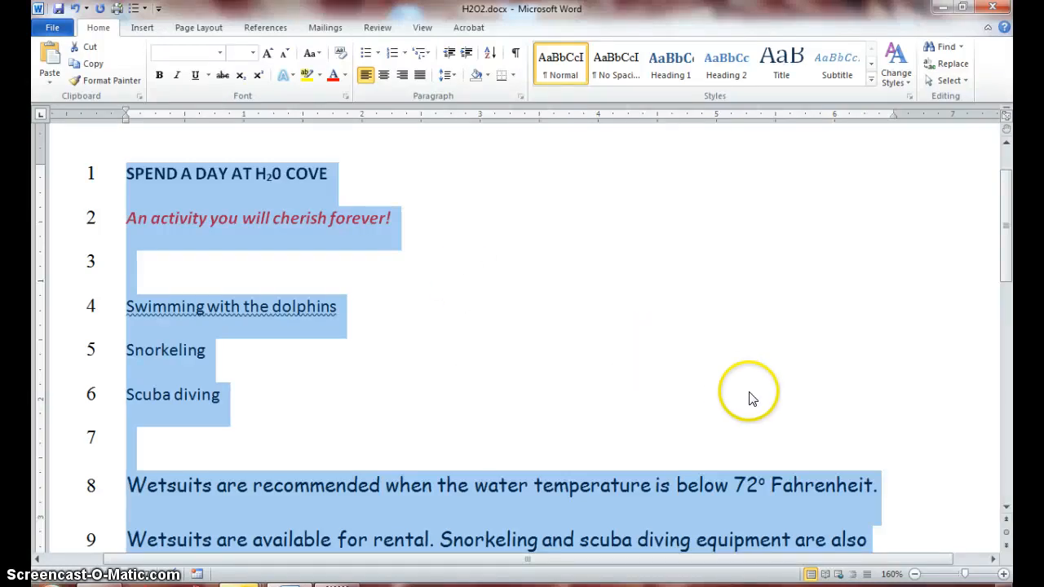
{"action": "left_click_drag", "start_coordinate": [1007, 204], "coordinate": [1005, 309]}
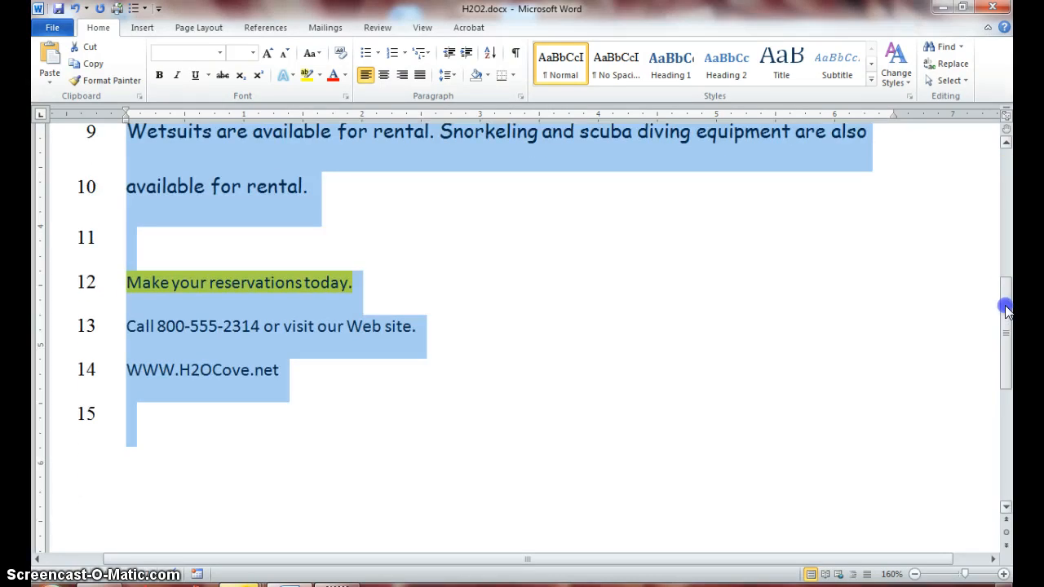
{"action": "left_click_drag", "start_coordinate": [1006, 308], "coordinate": [1000, 222]}
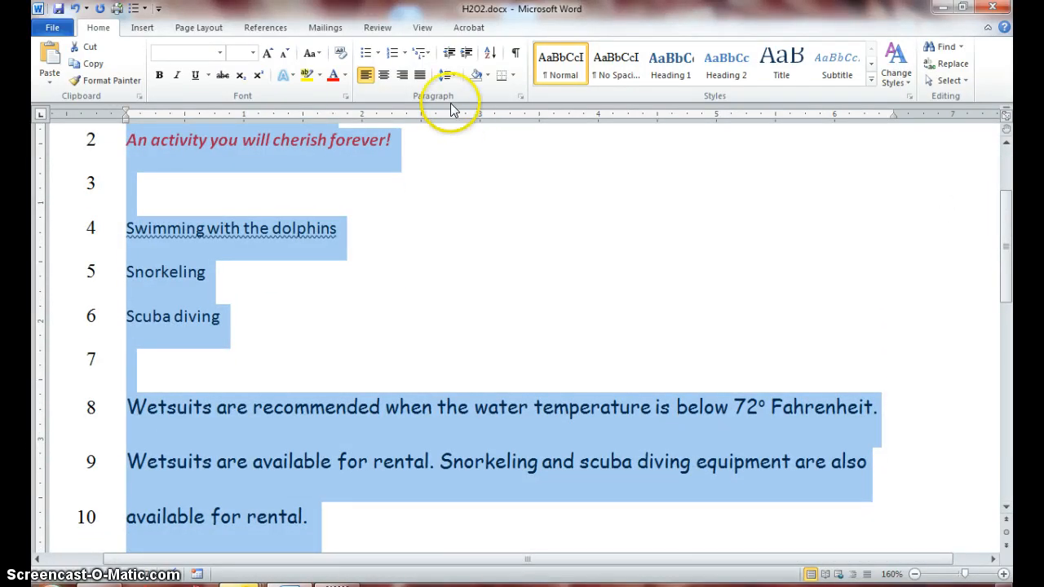
- Set the line spacing of the entire selected document to 1.5
{"action": "left_click", "coordinate": [452, 75]}
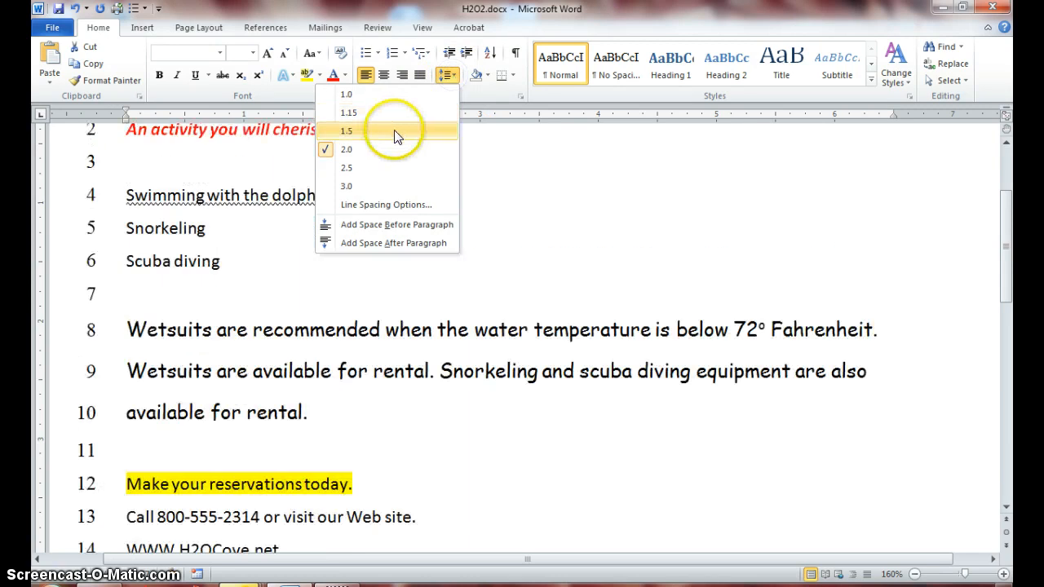
{"action": "left_click", "coordinate": [393, 134]}
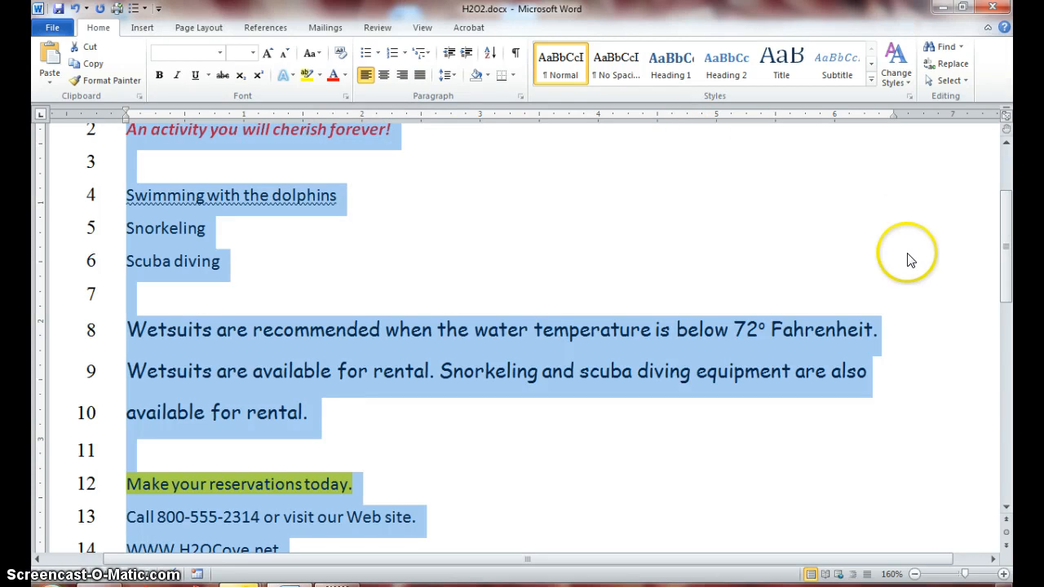
{"action": "left_click_drag", "start_coordinate": [1006, 268], "coordinate": [1008, 294]}
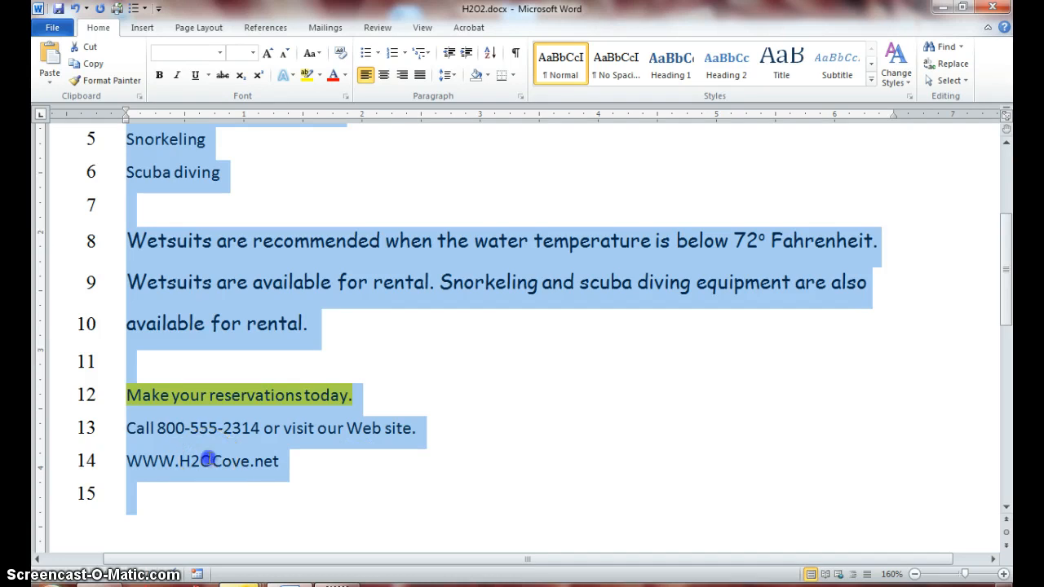
{"action": "left_click", "coordinate": [208, 458]}
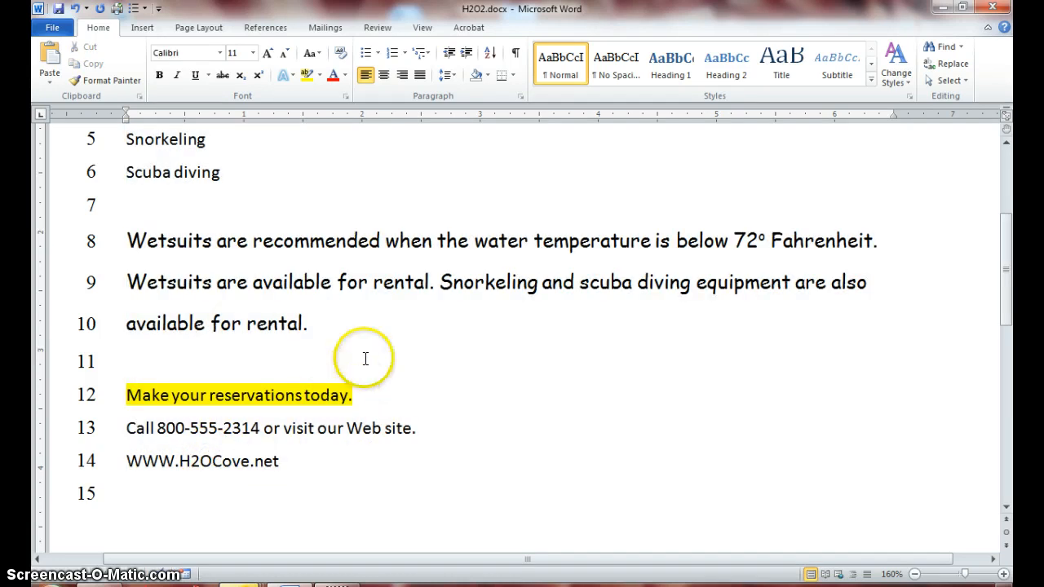
{"action": "left_click", "coordinate": [447, 78]}
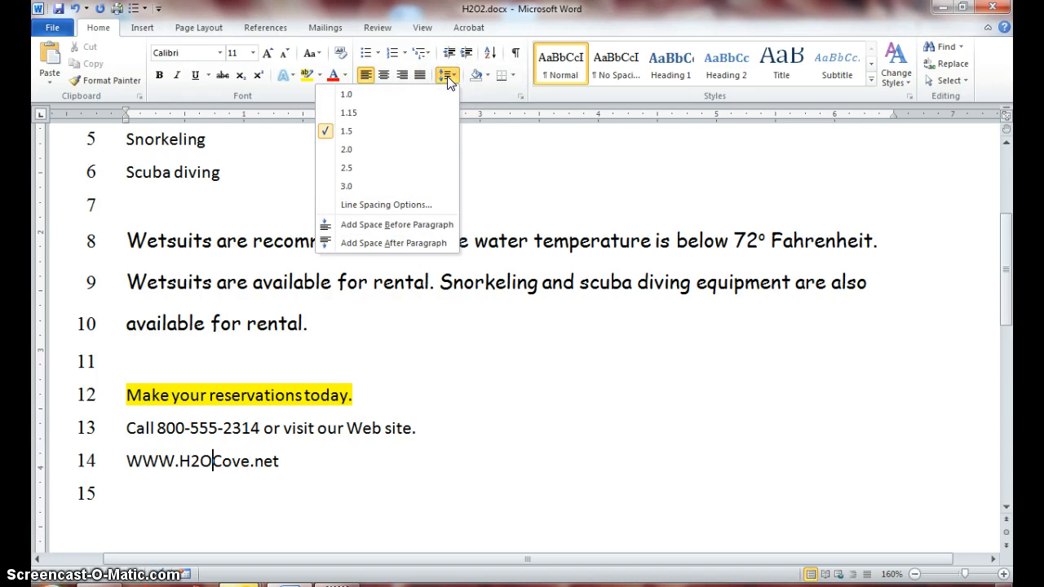
{"action": "left_click", "coordinate": [416, 224]}
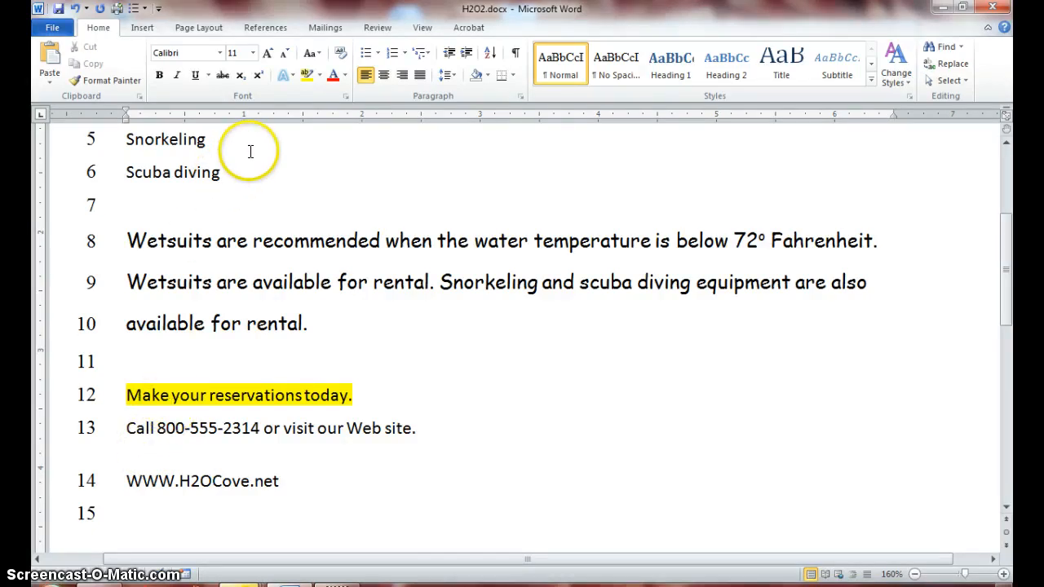
{"action": "left_click", "coordinate": [454, 77]}
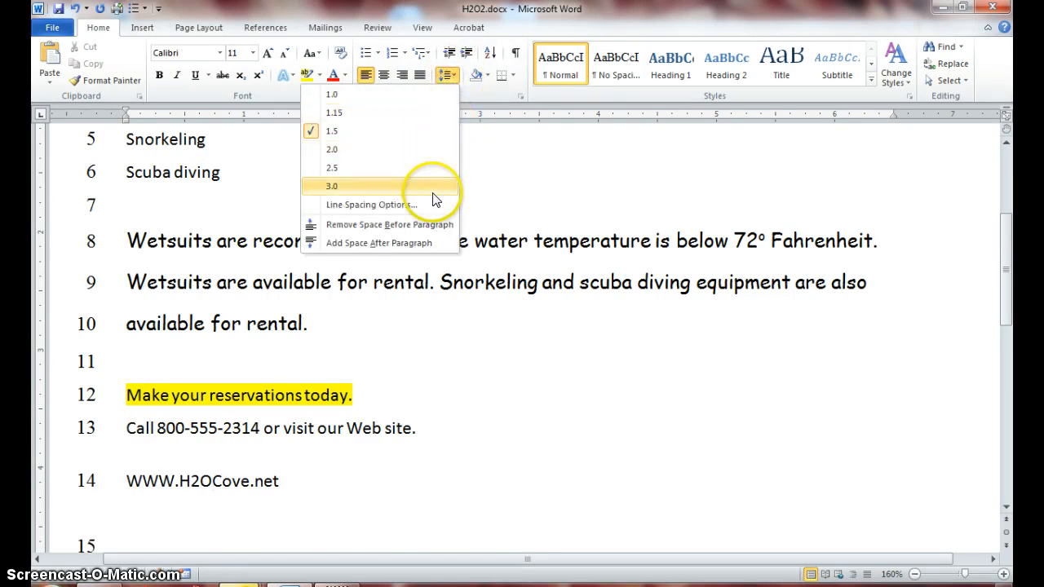
{"action": "left_click", "coordinate": [419, 243]}
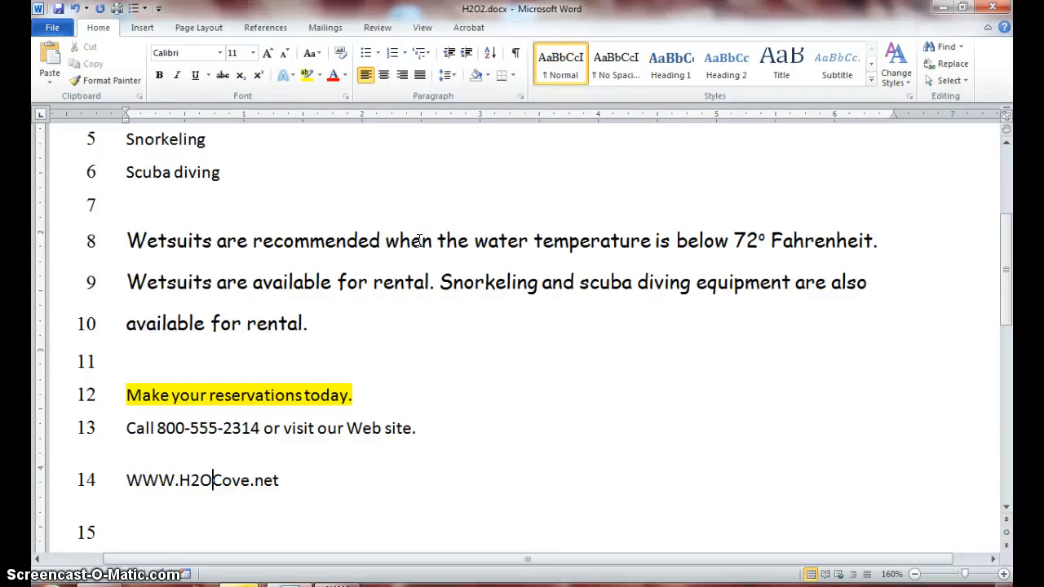
- Add the preset space after the title paragraph "SPEND A DAY AT H₂0 COVE"
{"action": "left_click_drag", "start_coordinate": [1004, 299], "coordinate": [1002, 232]}
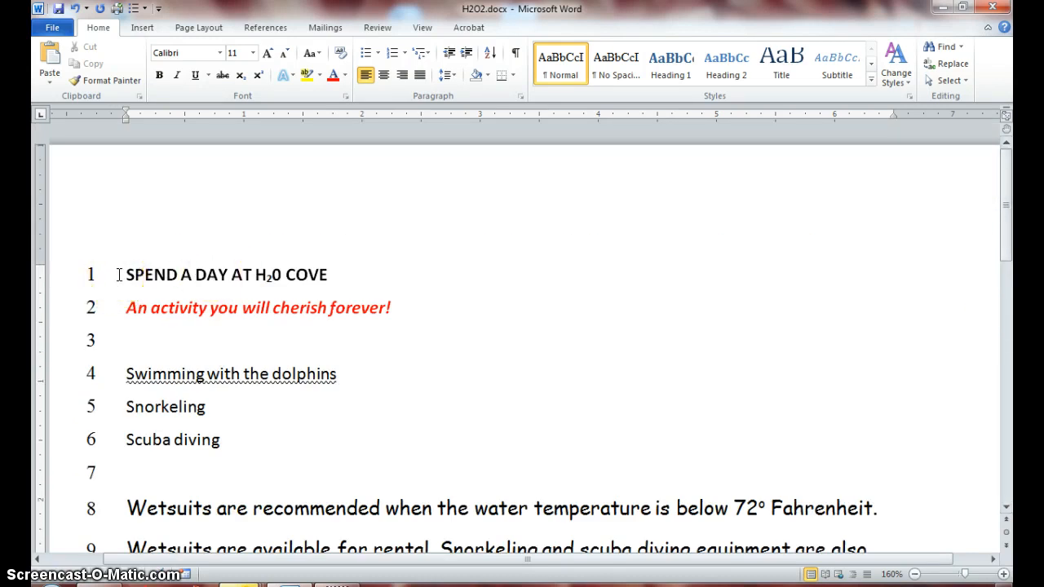
{"action": "left_click", "coordinate": [119, 275]}
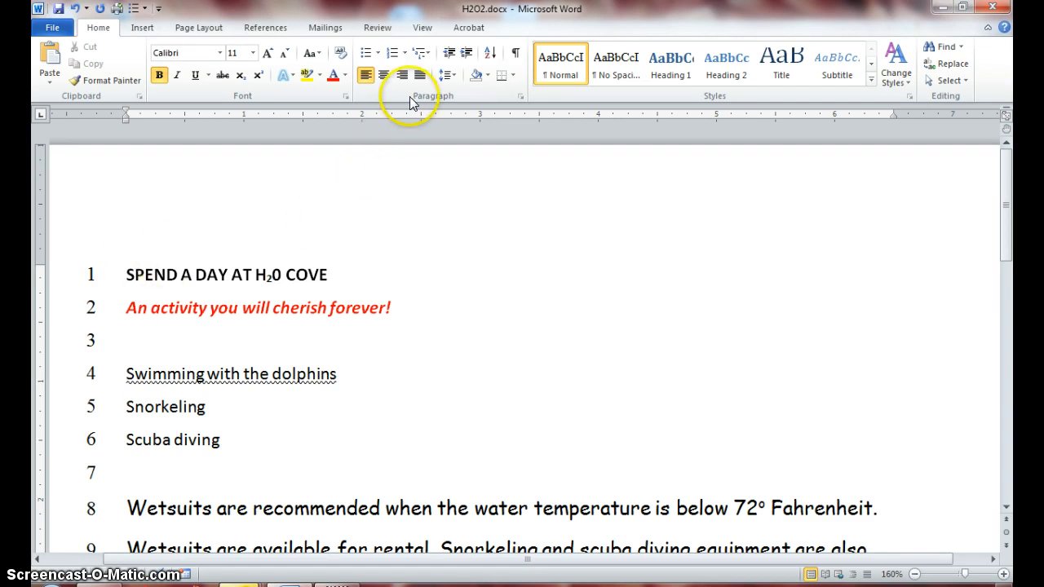
{"action": "left_click", "coordinate": [451, 74]}
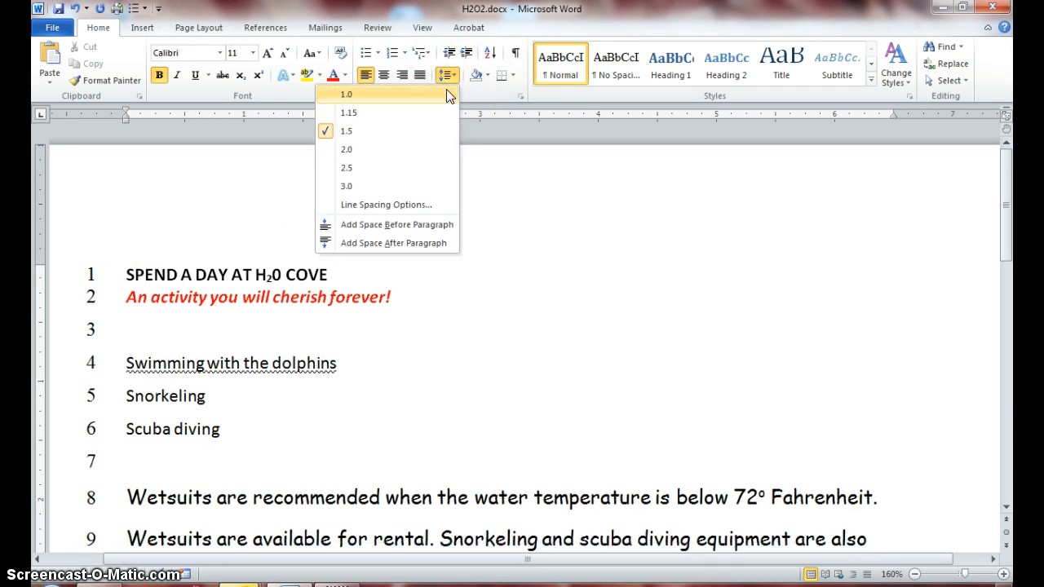
{"action": "left_click", "coordinate": [421, 242]}
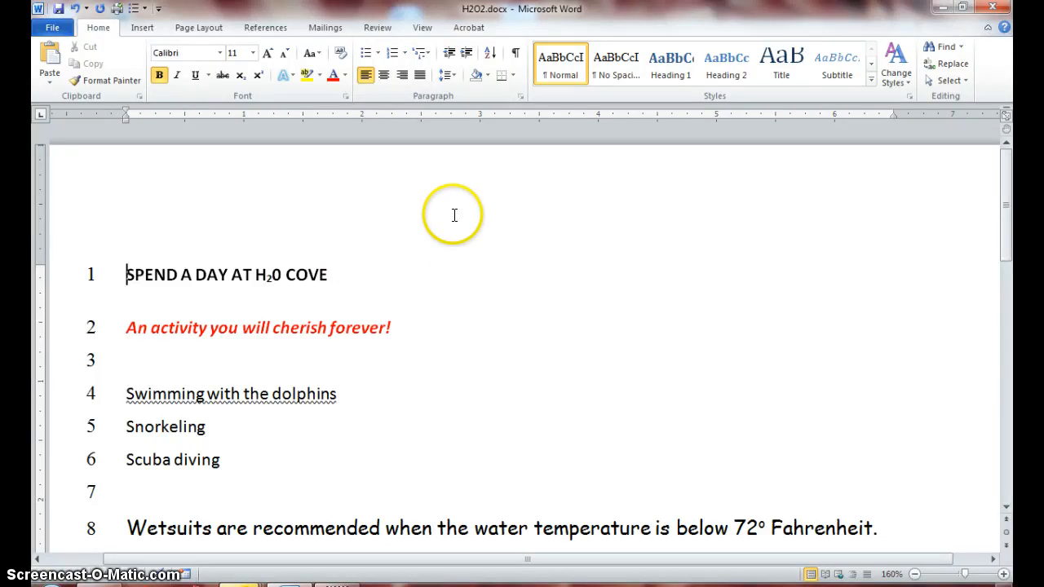
- Set the title paragraph's spacing after to 6 pt and center the title horizontally
{"action": "left_click", "coordinate": [519, 97]}
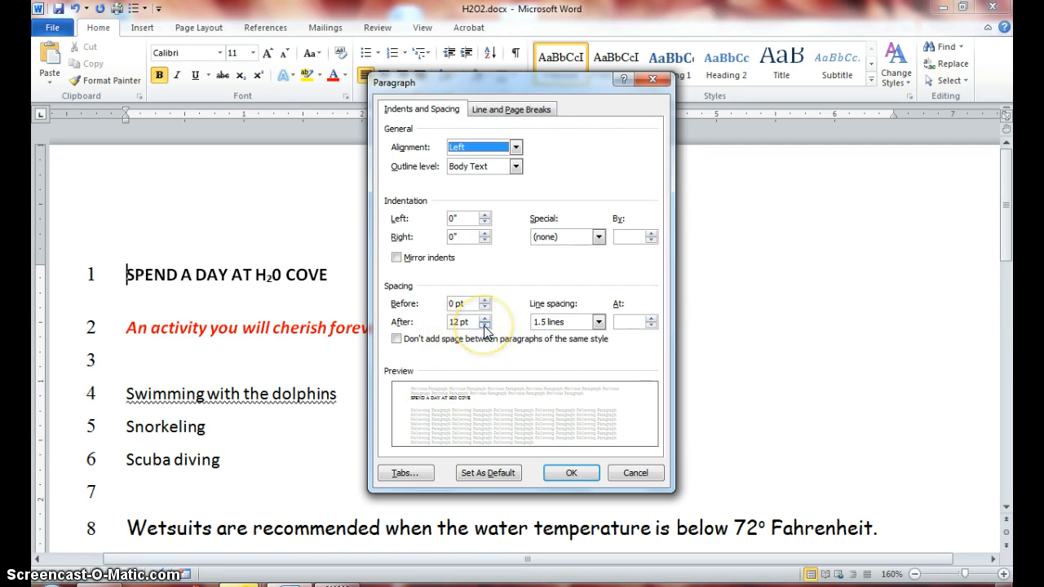
{"action": "left_click", "coordinate": [485, 326]}
{"action": "left_click", "coordinate": [484, 325]}
{"action": "left_click", "coordinate": [484, 325]}
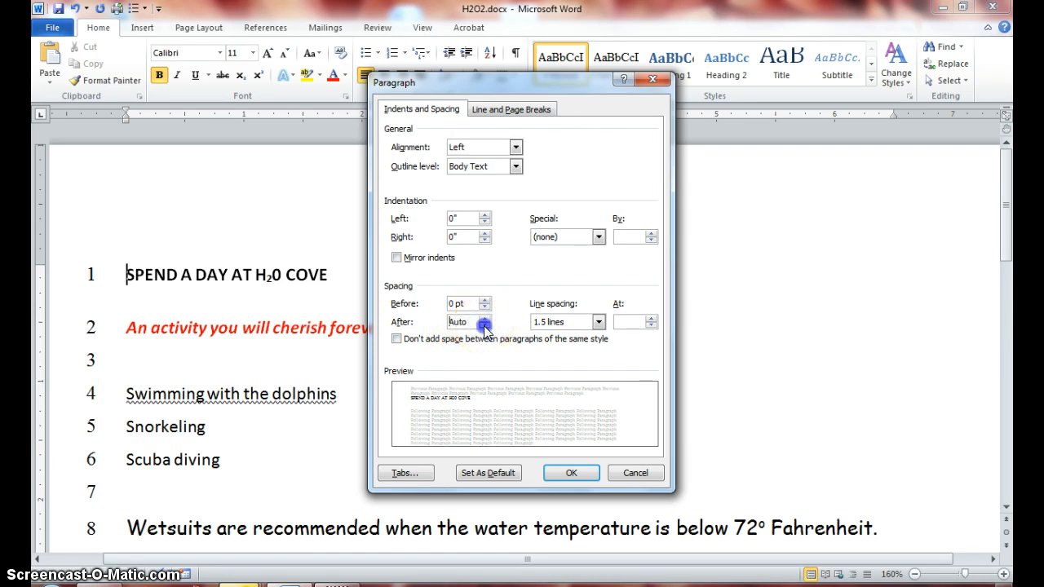
{"action": "left_click", "coordinate": [485, 319]}
{"action": "left_click", "coordinate": [484, 319]}
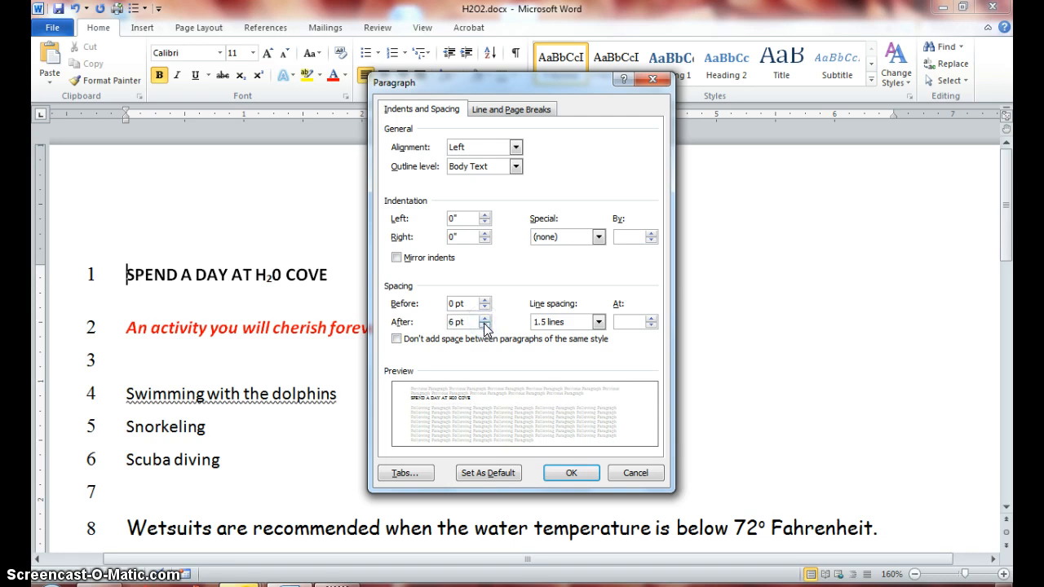
{"action": "left_click", "coordinate": [569, 475]}
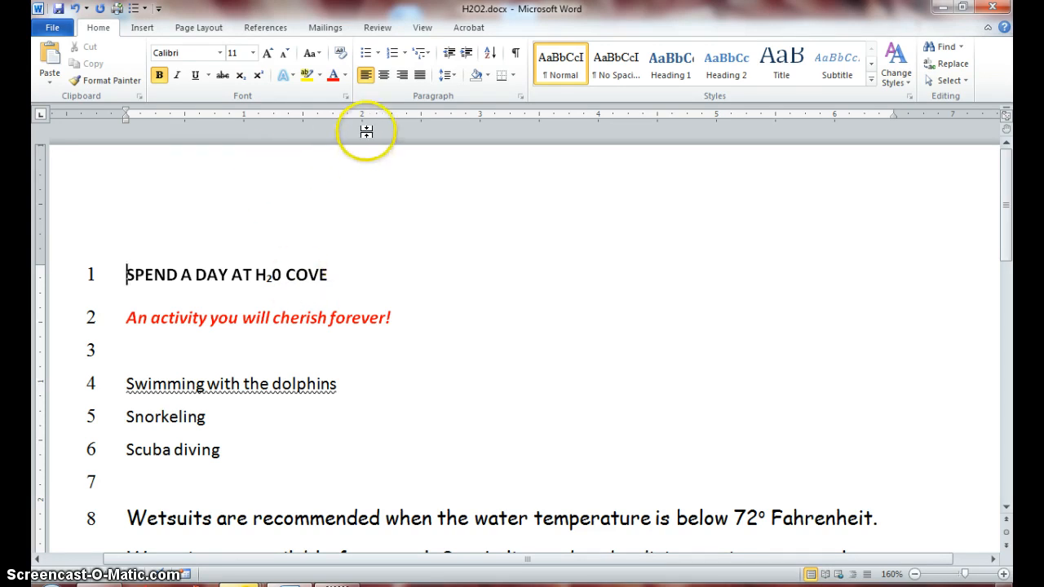
{"action": "left_click", "coordinate": [383, 76]}
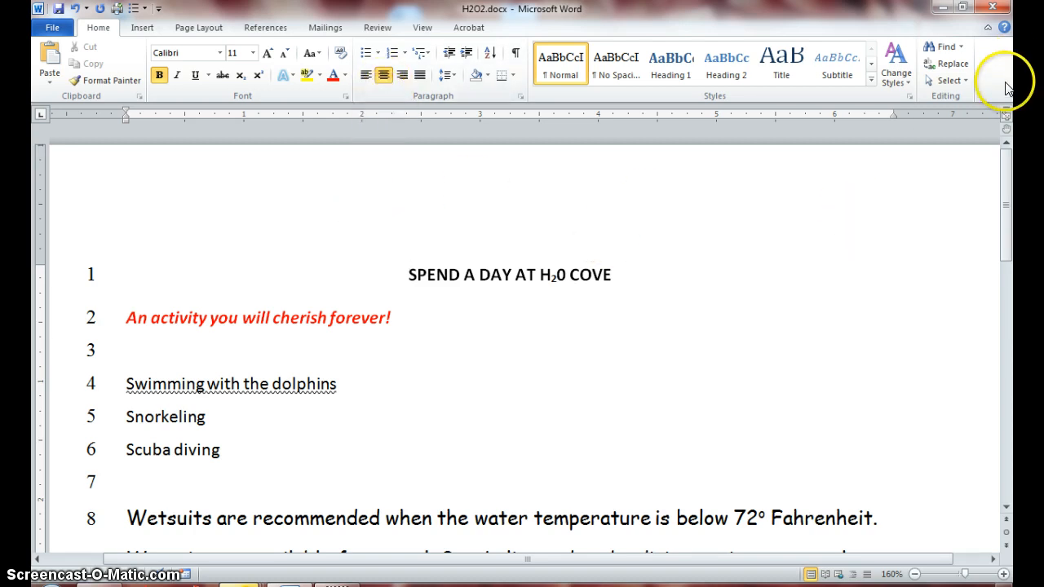
- Justify the wetsuit and equipment rental paragraph on lines 8 to 10
{"action": "left_click_drag", "start_coordinate": [1005, 202], "coordinate": [1005, 272]}
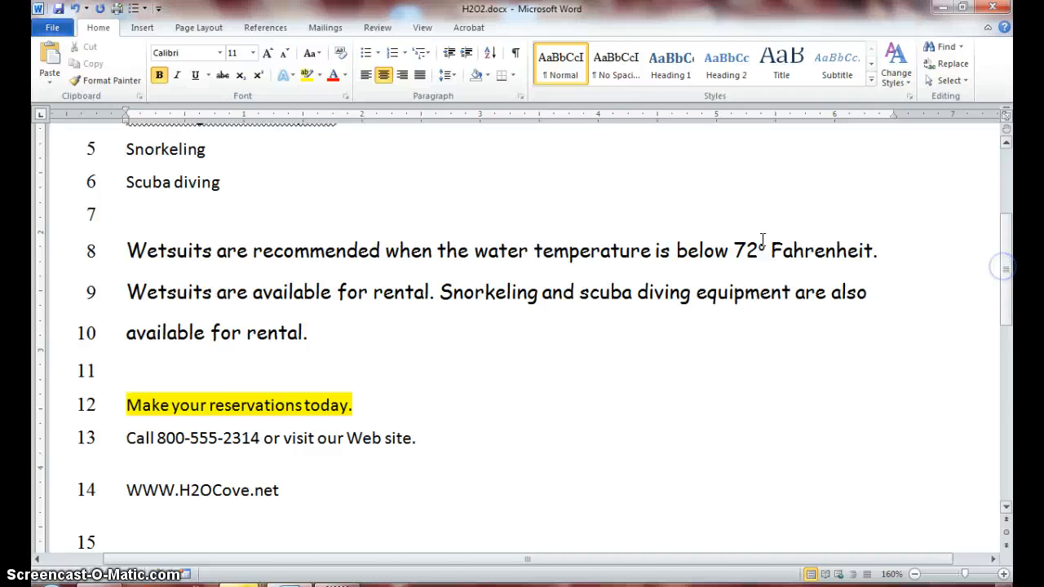
{"action": "left_click", "coordinate": [544, 252]}
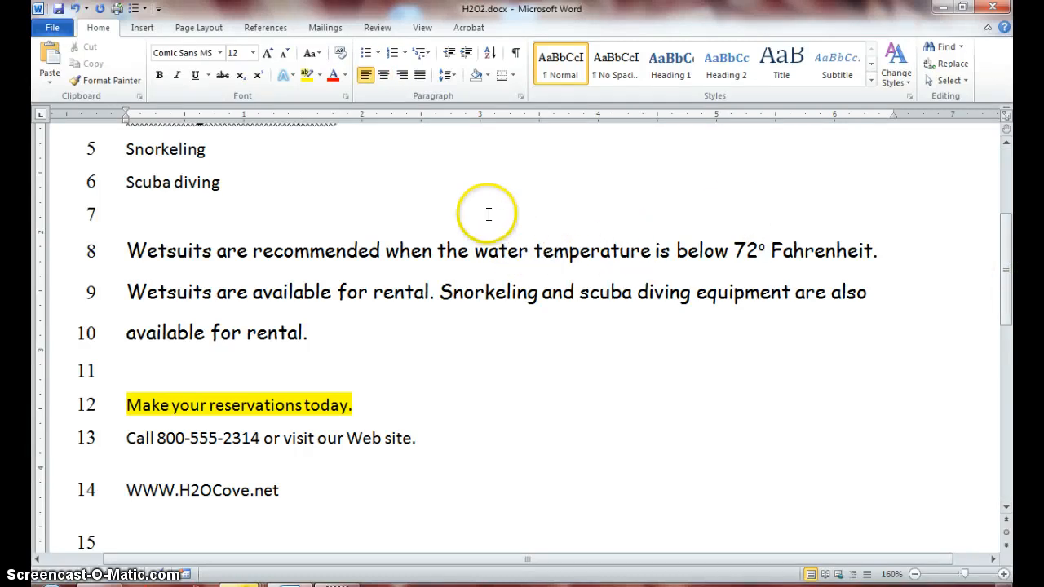
{"action": "left_click", "coordinate": [419, 75]}
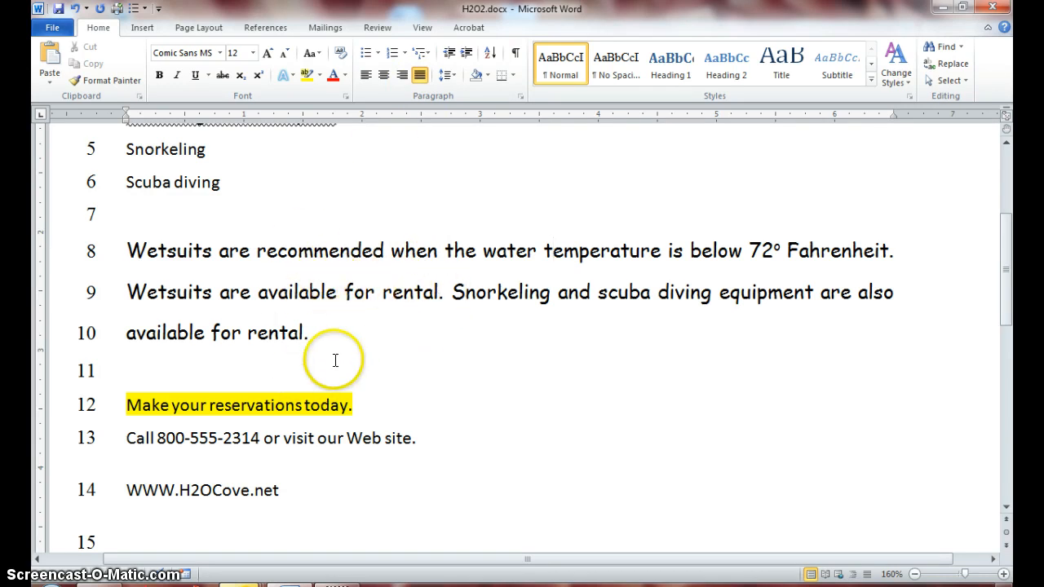
{"action": "left_click", "coordinate": [382, 244]}
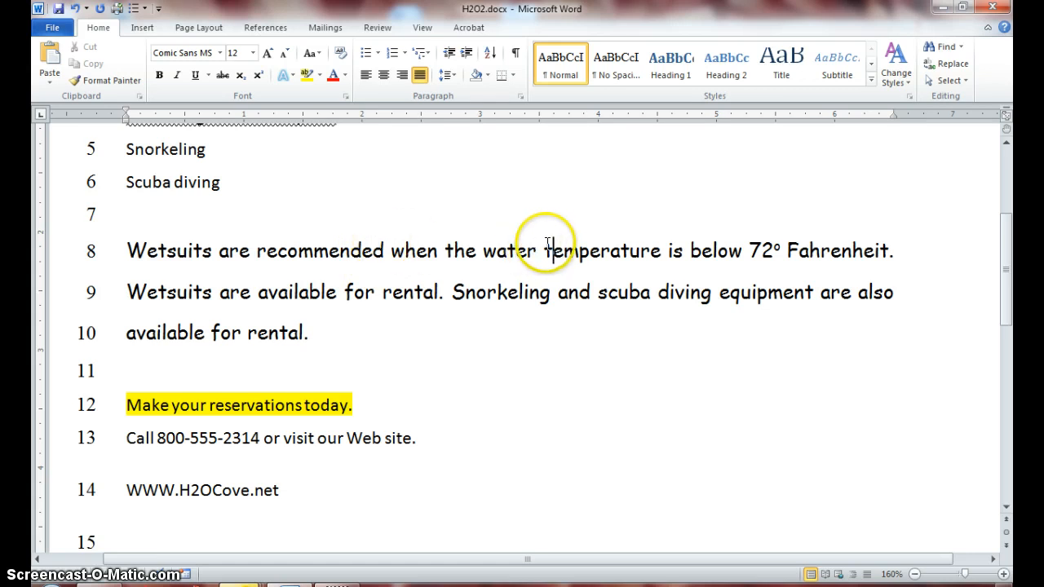
- Try justified alignment on lines 12 to 14, from "Make your reservations today." to the web address, and right-align them instead
{"action": "left_click_drag", "start_coordinate": [124, 404], "coordinate": [283, 498]}
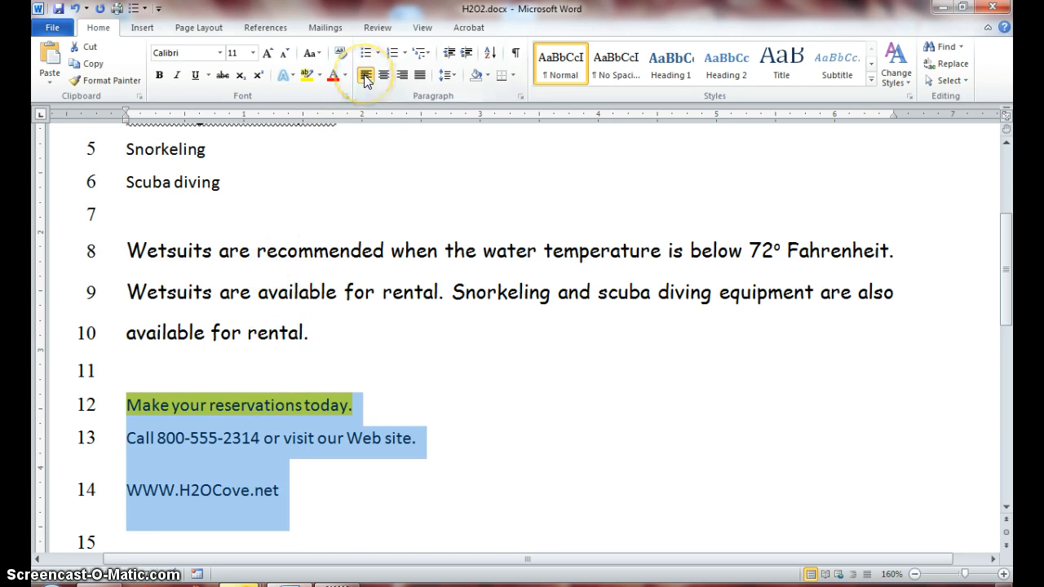
{"action": "key", "text": "ctrl+j"}
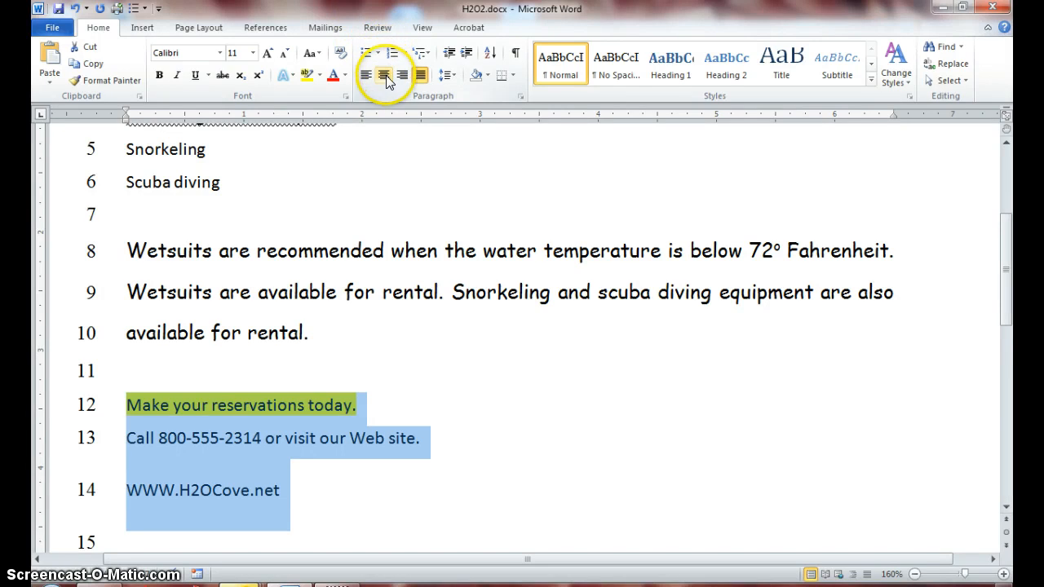
{"action": "left_click", "coordinate": [402, 76]}
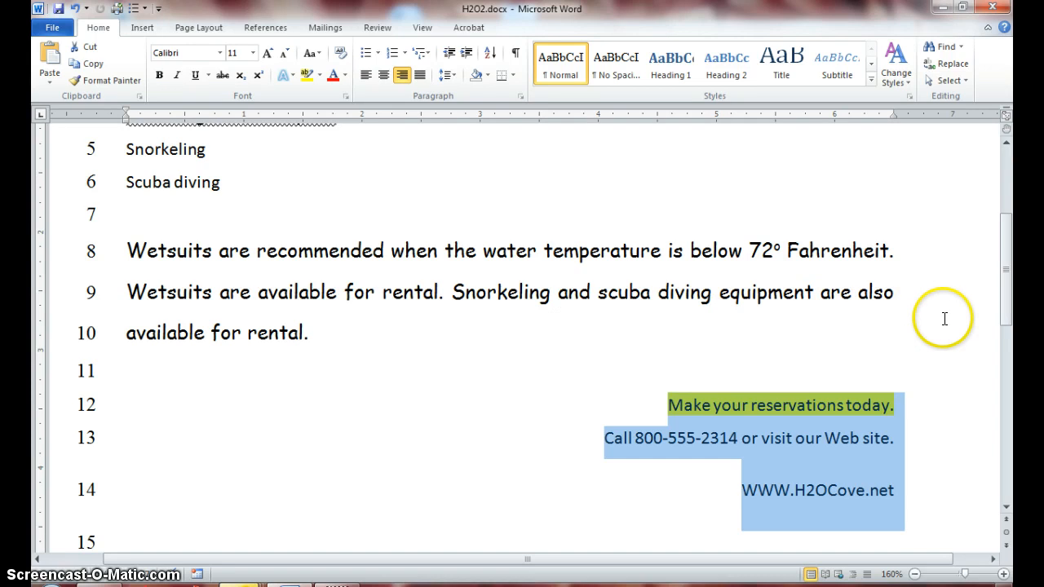
{"action": "left_click_drag", "start_coordinate": [1004, 316], "coordinate": [1003, 233]}
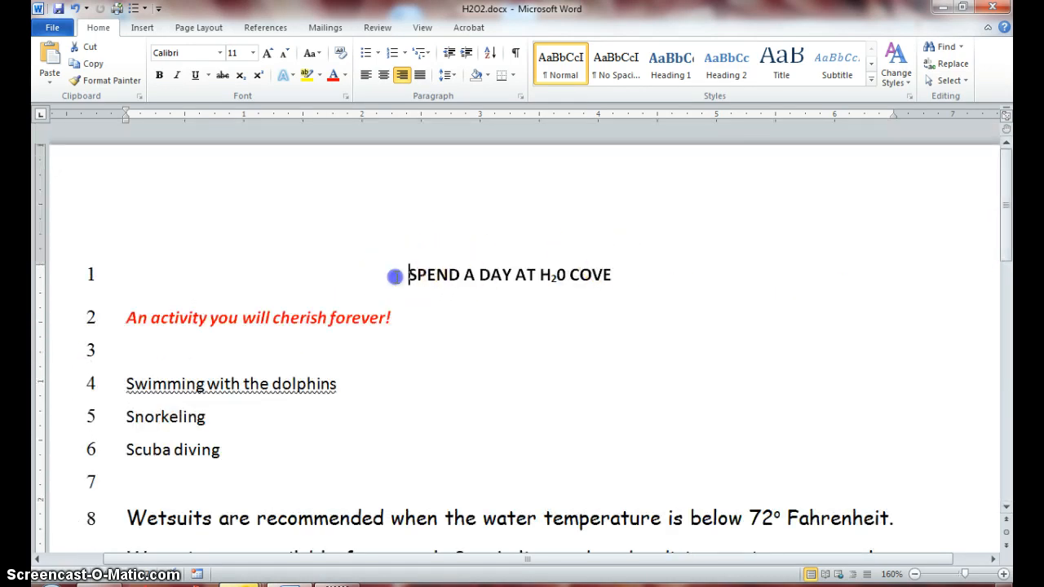
- Set the font size of lines 1 to 3, from the title through the blank line after the tagline, to 18
{"action": "left_click_drag", "start_coordinate": [395, 275], "coordinate": [456, 347]}
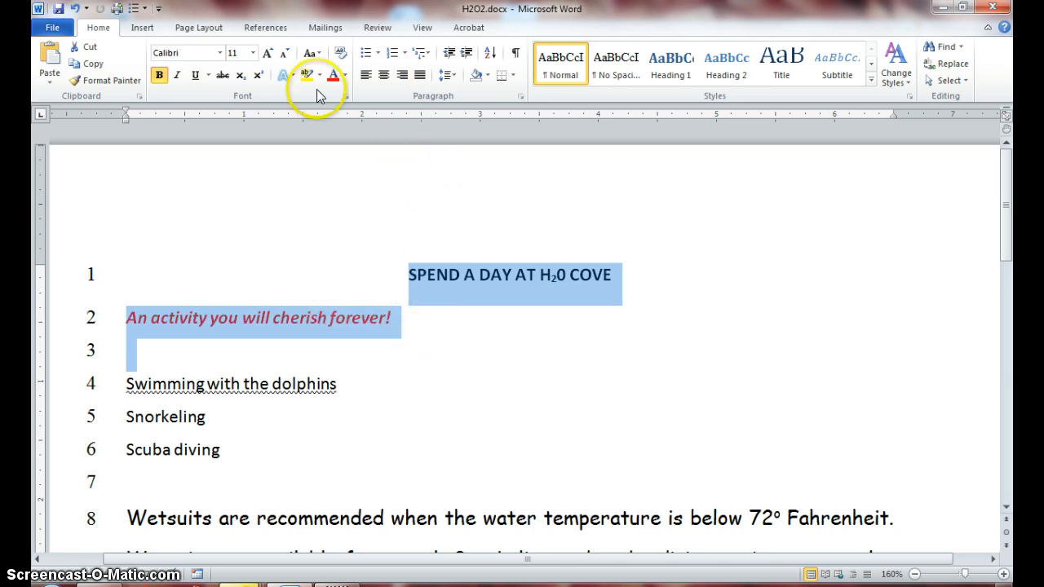
{"action": "left_click", "coordinate": [253, 53]}
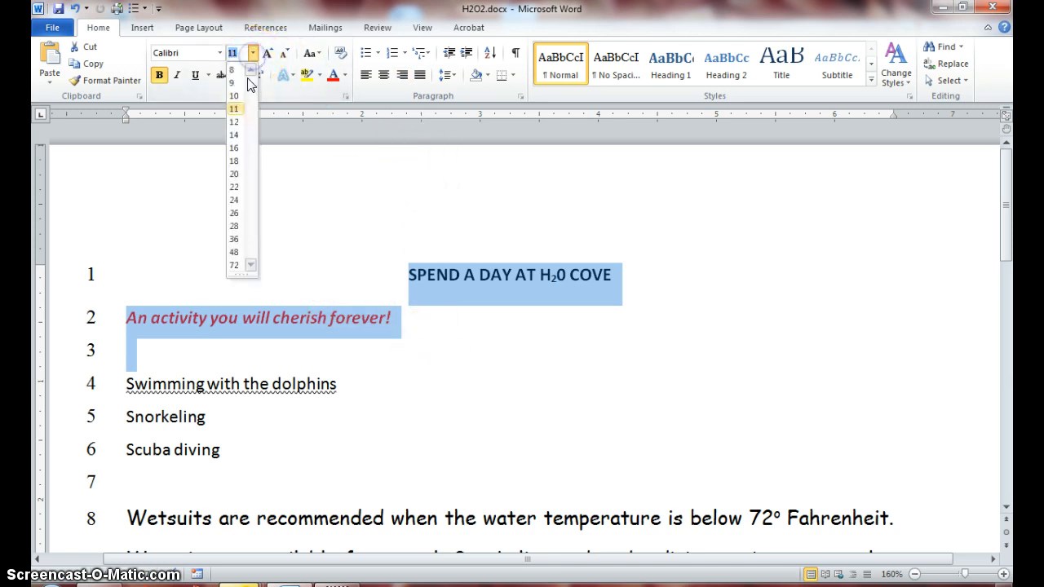
{"action": "left_click", "coordinate": [236, 161]}
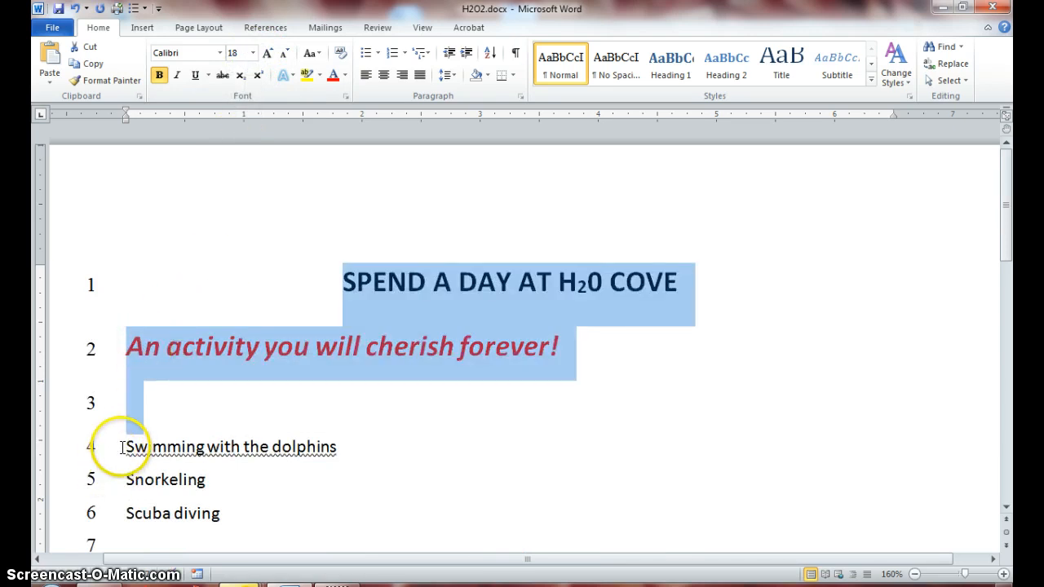
- Set the font size of the remaining text, from "Swimming with the dolphins" on line 4 through line 15, to 14
{"action": "left_click_drag", "start_coordinate": [110, 481], "coordinate": [222, 513]}
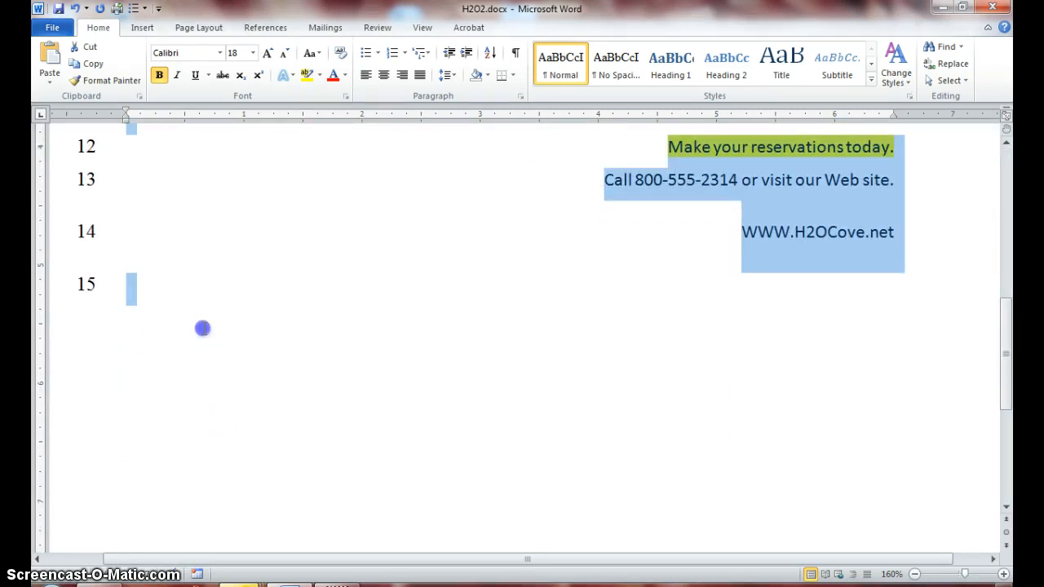
{"action": "left_click_drag", "start_coordinate": [203, 287], "coordinate": [205, 287]}
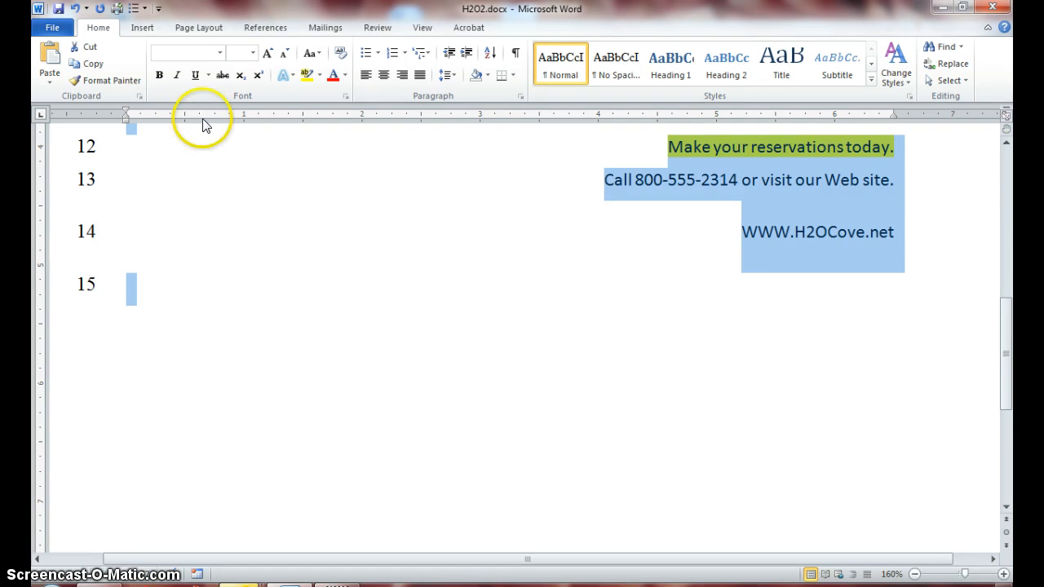
{"action": "left_click", "coordinate": [254, 56]}
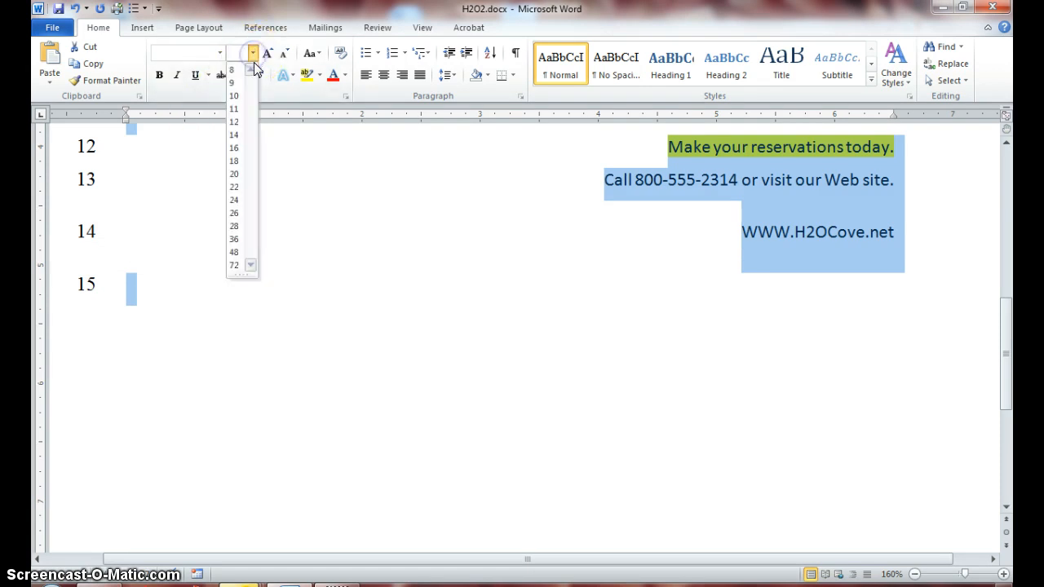
{"action": "left_click", "coordinate": [234, 134]}
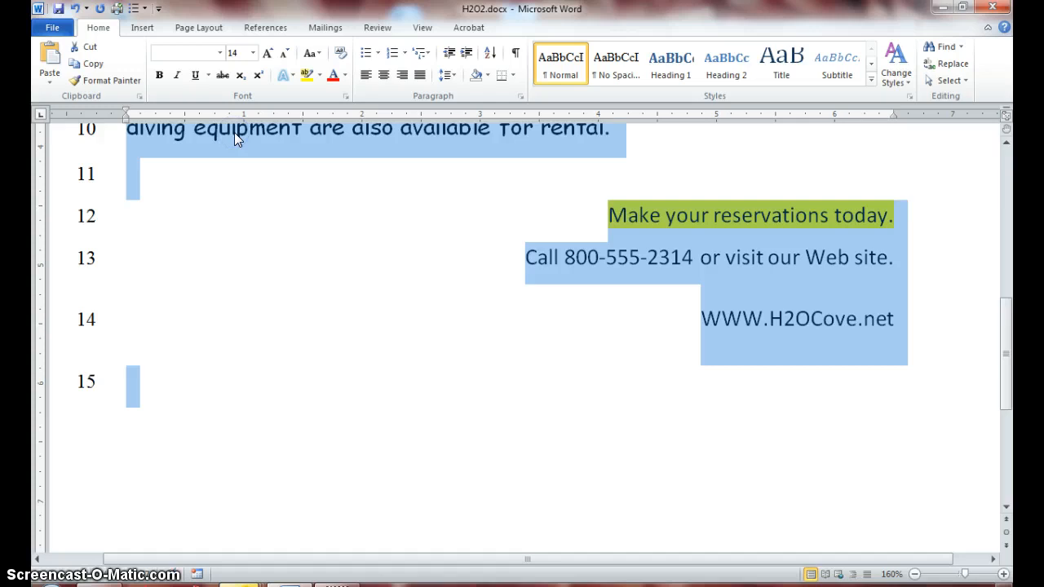
{"action": "left_click", "coordinate": [520, 314]}
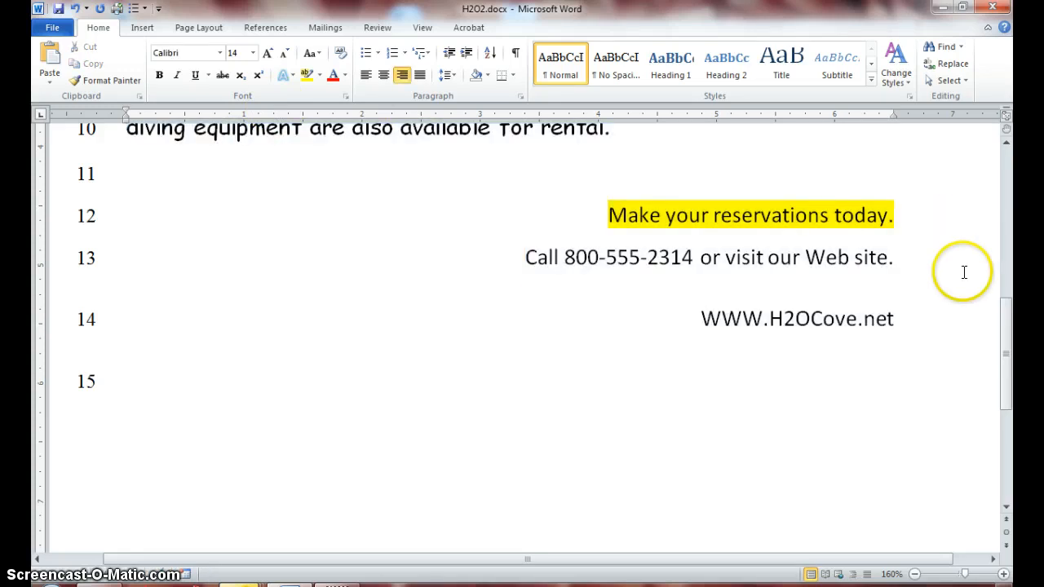
- Zoom the document out to 80% and examine the flyer's overall layout from the title to the web address
{"action": "left_click", "coordinate": [914, 574]}
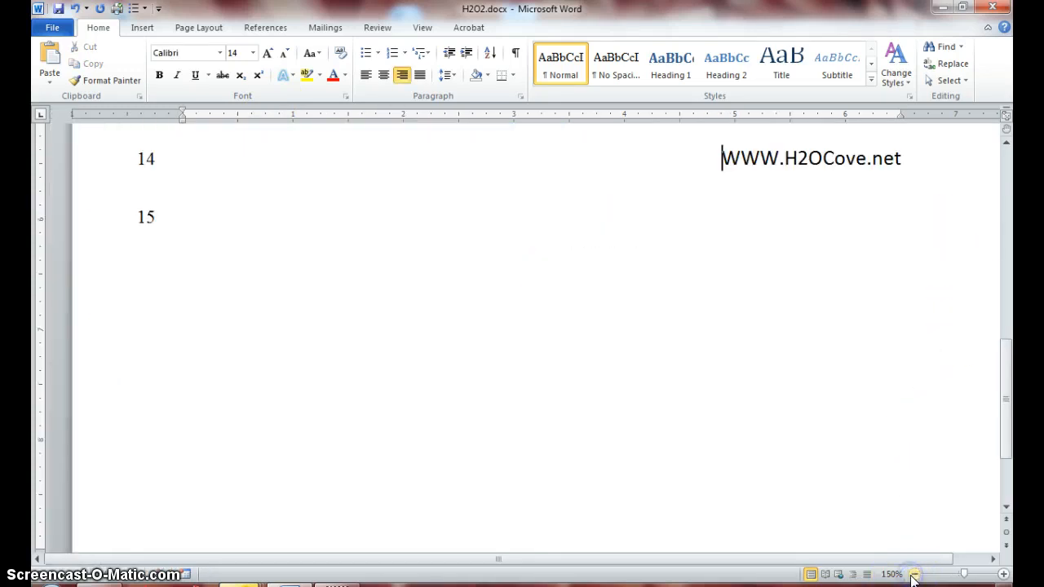
{"action": "left_click", "coordinate": [914, 574]}
{"action": "left_click", "coordinate": [914, 574]}
{"action": "left_click_drag", "start_coordinate": [1004, 454], "coordinate": [997, 331]}
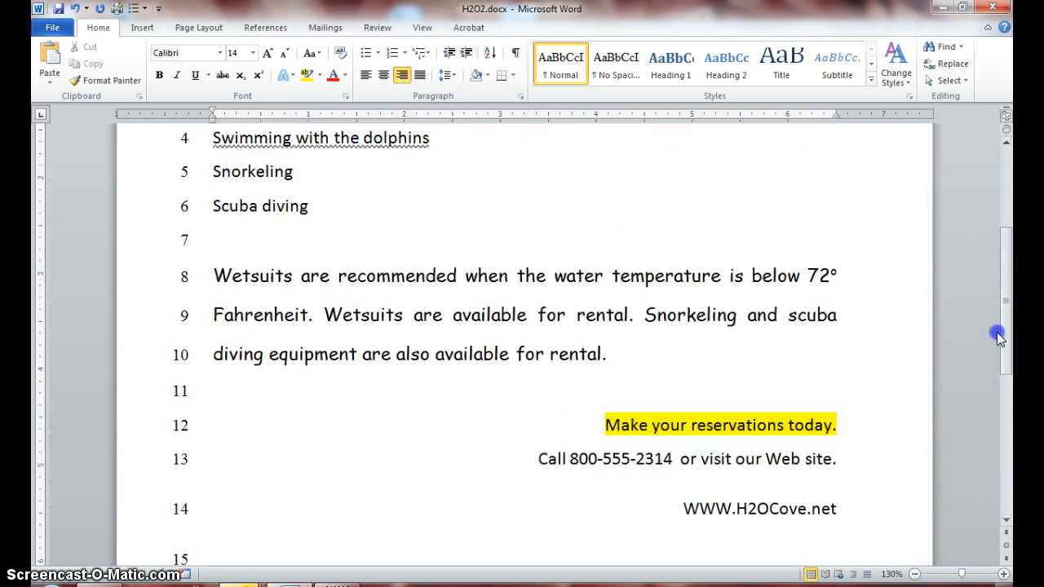
{"action": "left_click", "coordinate": [914, 574]}
{"action": "left_click", "coordinate": [915, 574]}
{"action": "left_click", "coordinate": [914, 574]}
{"action": "left_click", "coordinate": [914, 575]}
{"action": "left_click", "coordinate": [914, 574]}
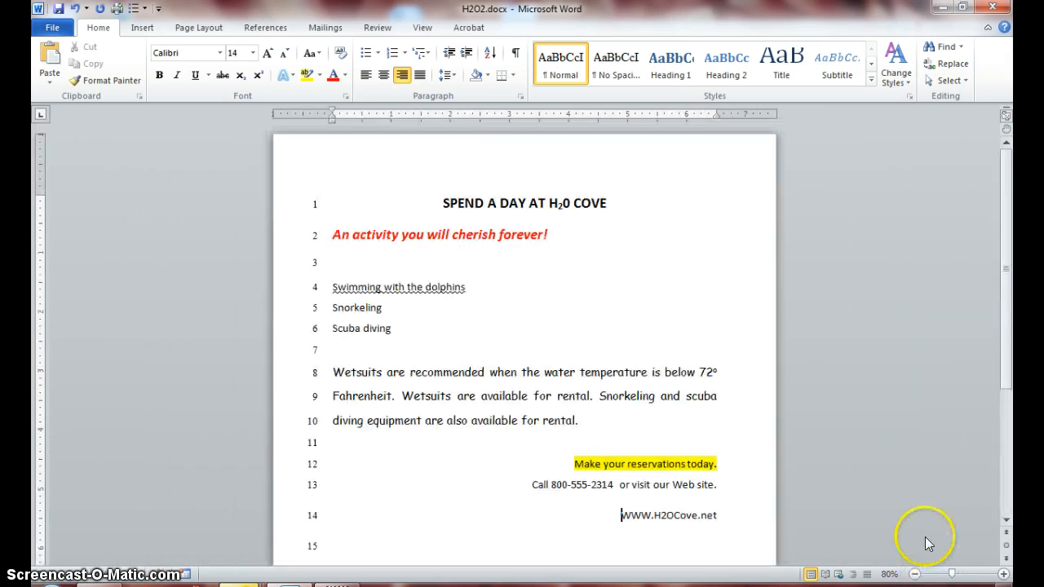
{"action": "left_click", "coordinate": [644, 372]}
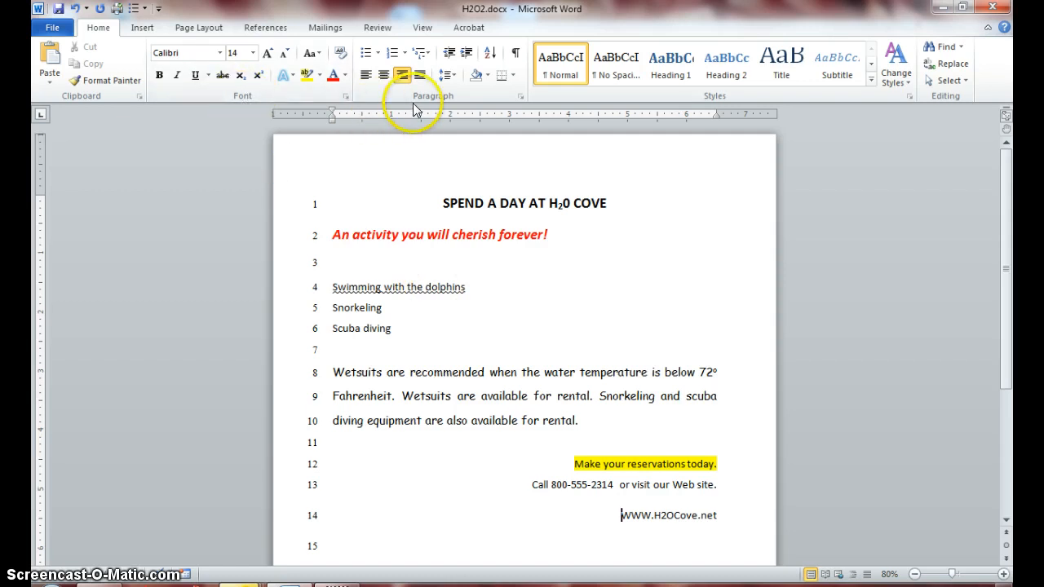
{"action": "left_click", "coordinate": [454, 78]}
{"action": "left_click", "coordinate": [454, 77]}
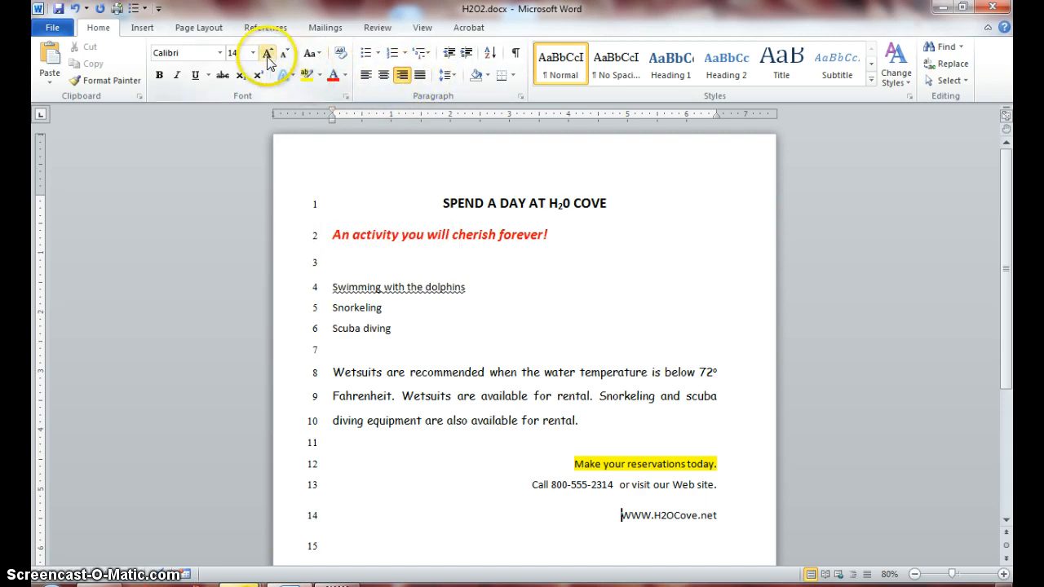
{"action": "left_click", "coordinate": [311, 55]}
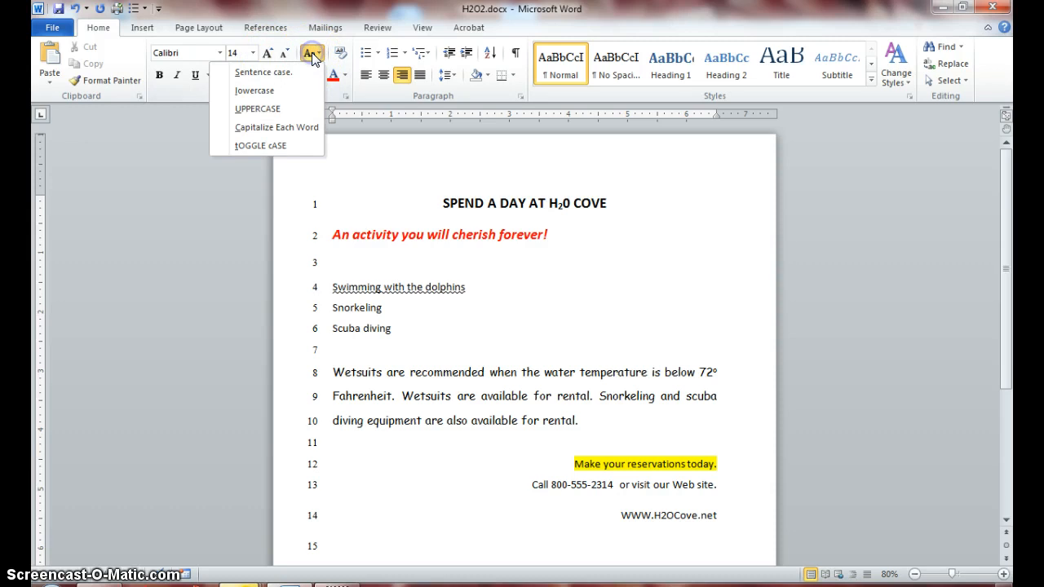
{"action": "left_click", "coordinate": [311, 55]}
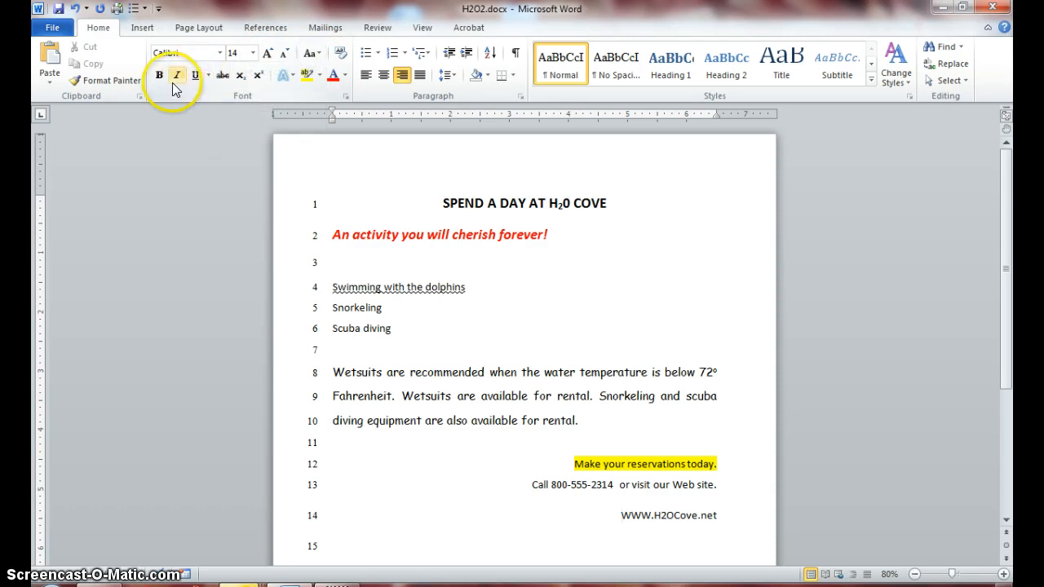